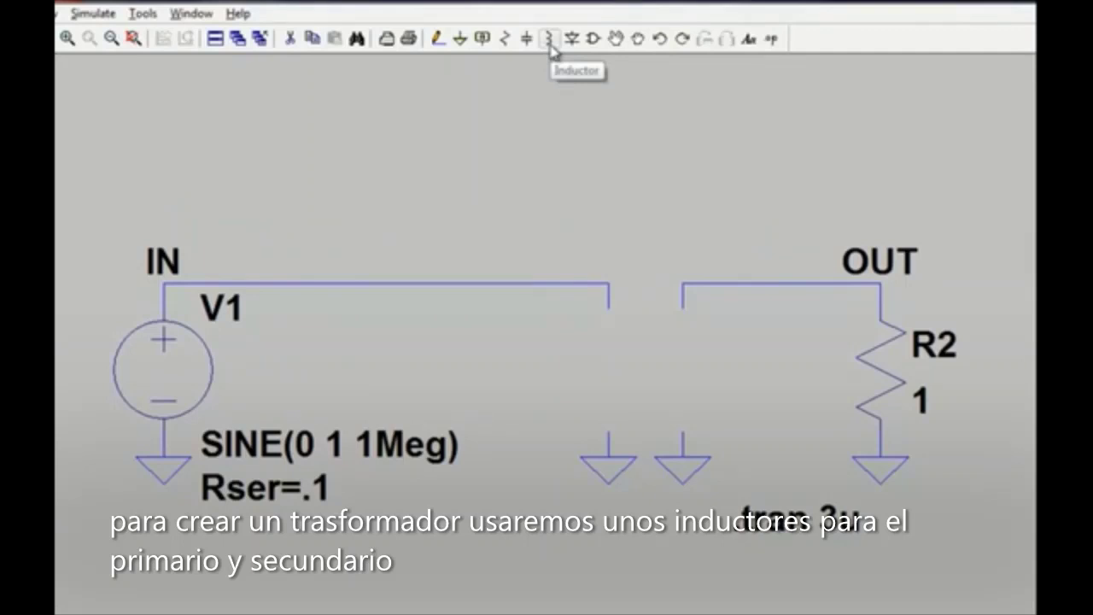
Place two inductors, L1 and L2, side by side above the circuit gap
click(548, 40)
click(608, 85)
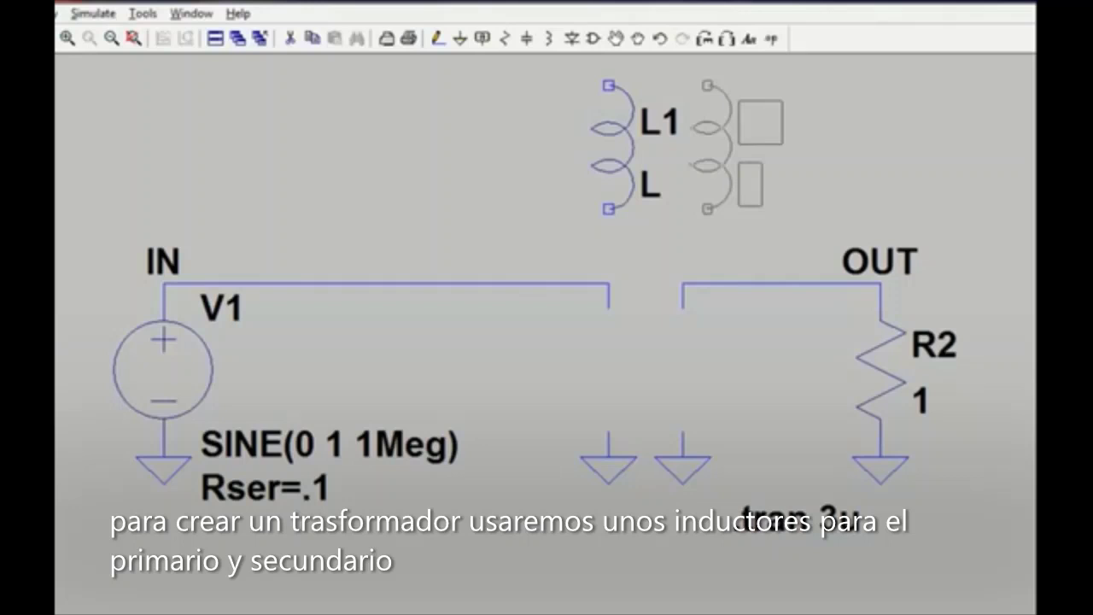
click(707, 85)
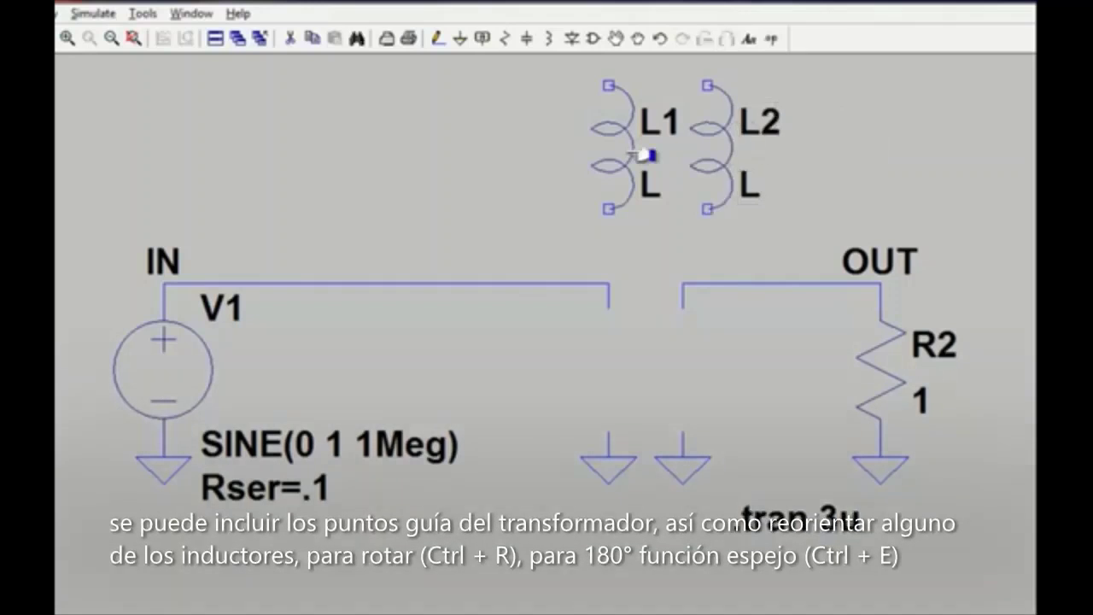
Enable Show Phase Dot on both L1 and L2
right_click(639, 155)
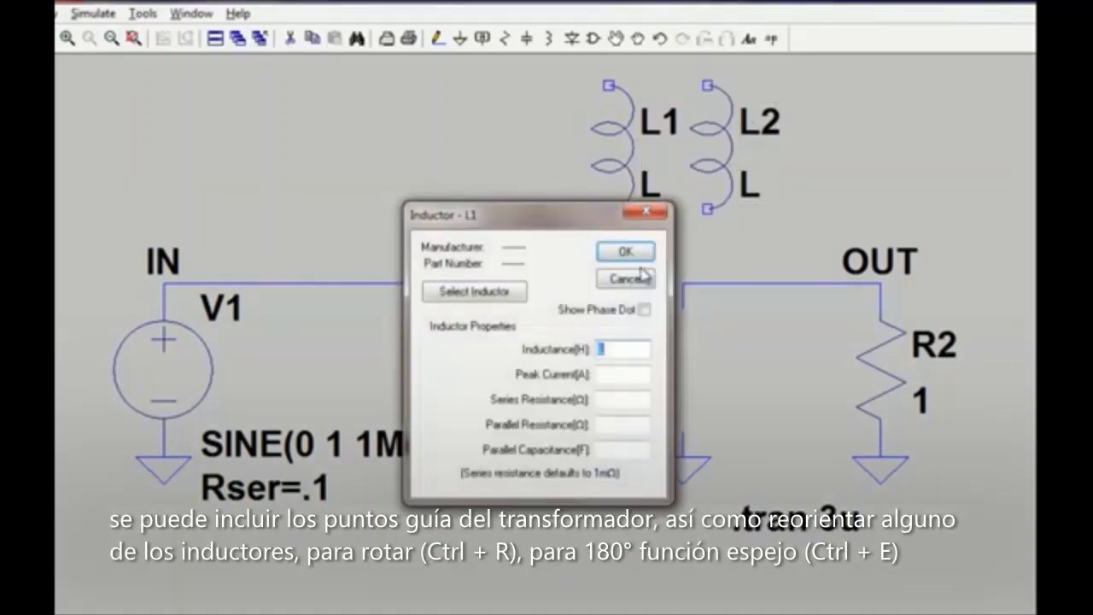
click(648, 311)
click(626, 251)
right_click(735, 162)
click(646, 309)
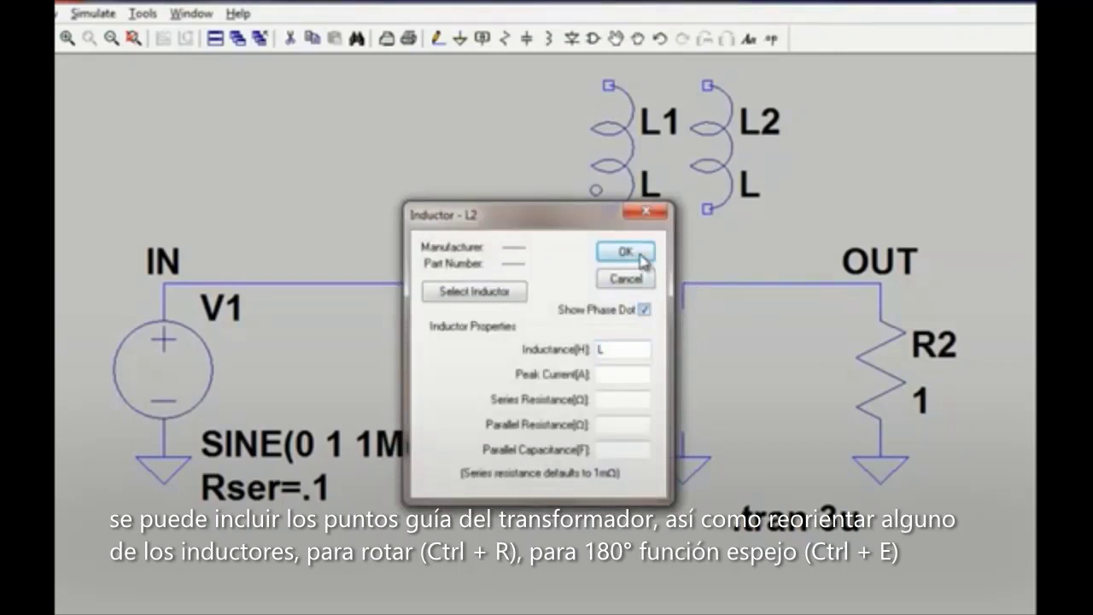
click(639, 254)
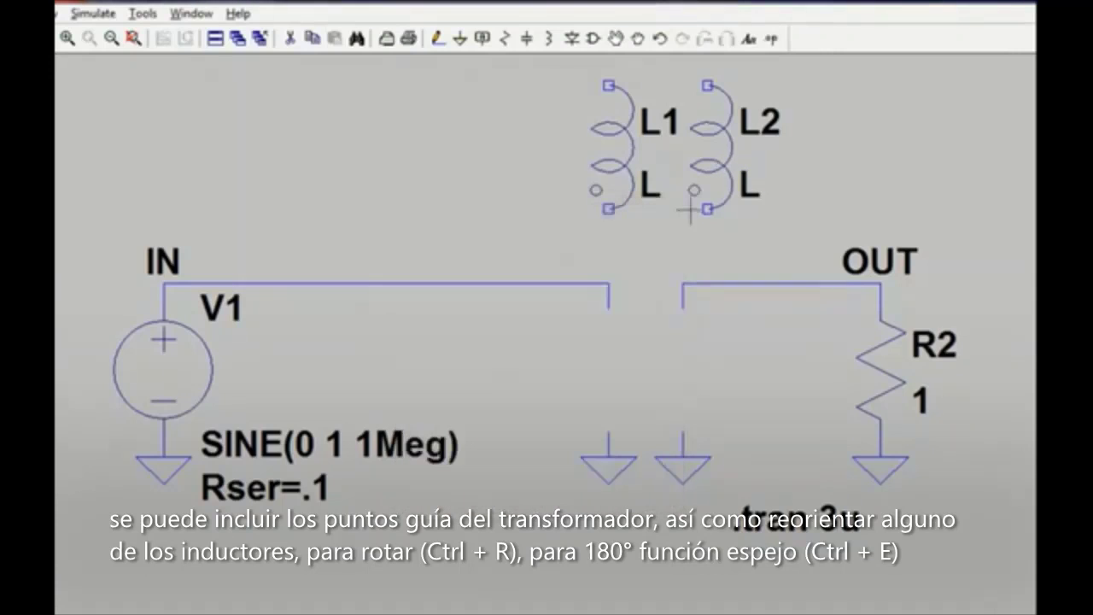
Rotate L2 with Ctrl+R, mirror it with Ctrl+E, and set it beside L1
click(618, 43)
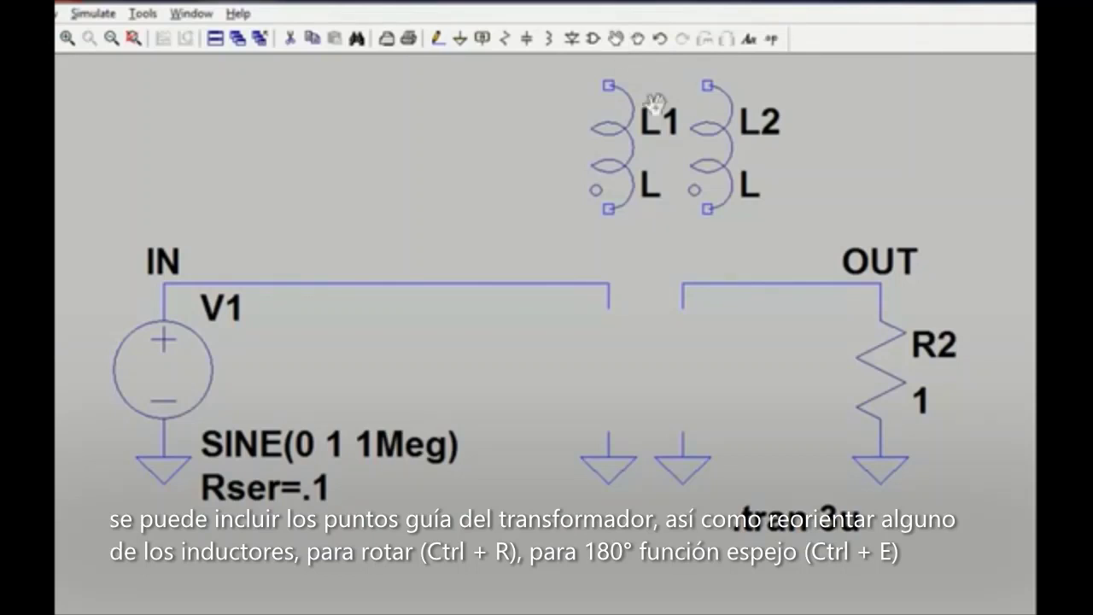
click(714, 141)
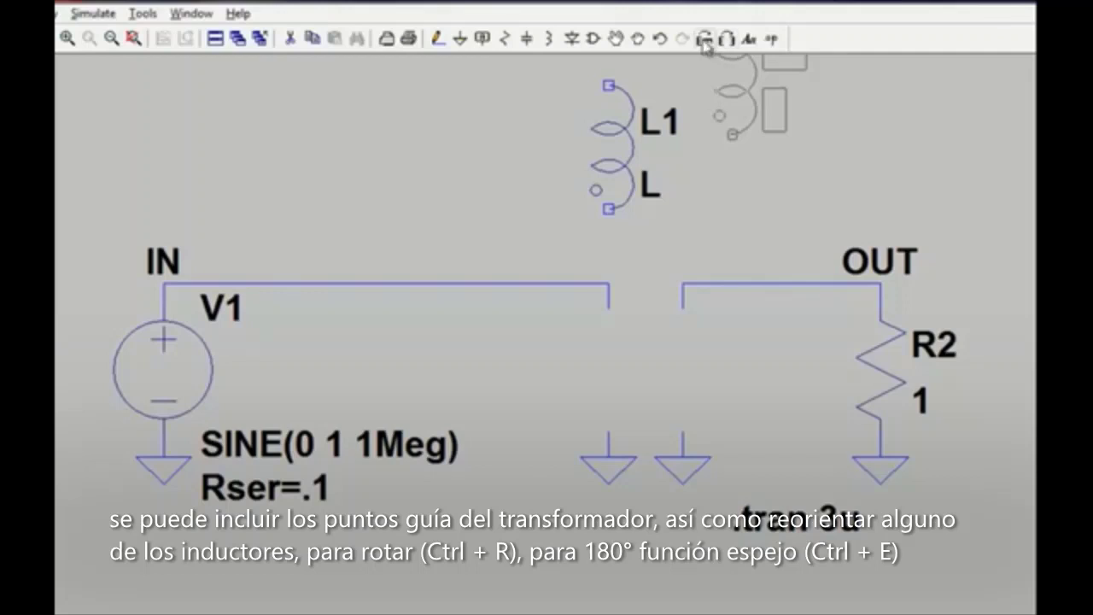
key(ctrl+r)
key(ctrl+r)
key(ctrl+e)
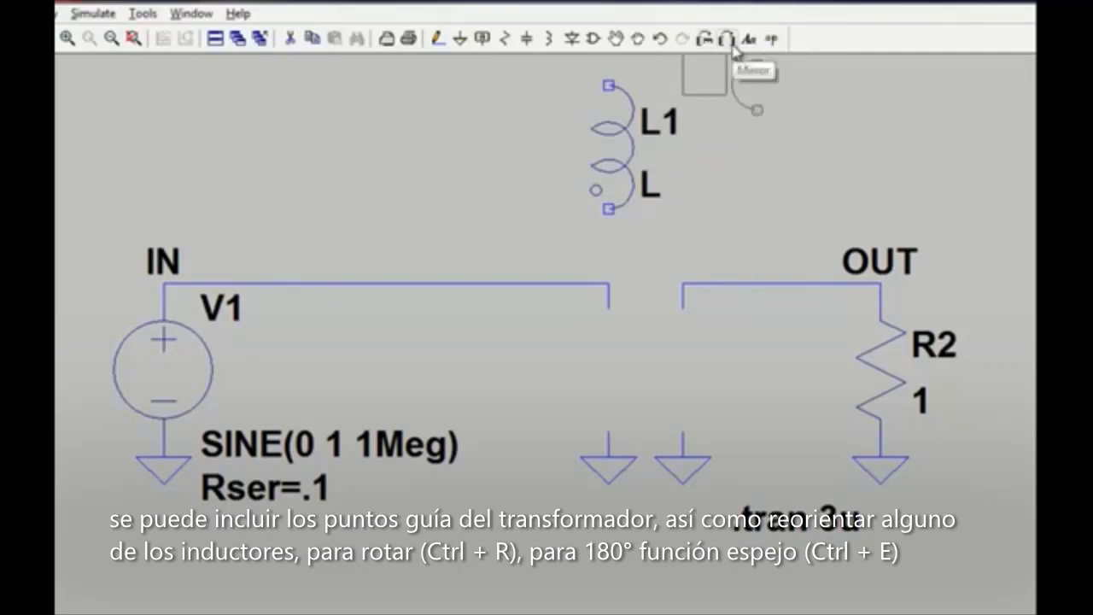
click(755, 165)
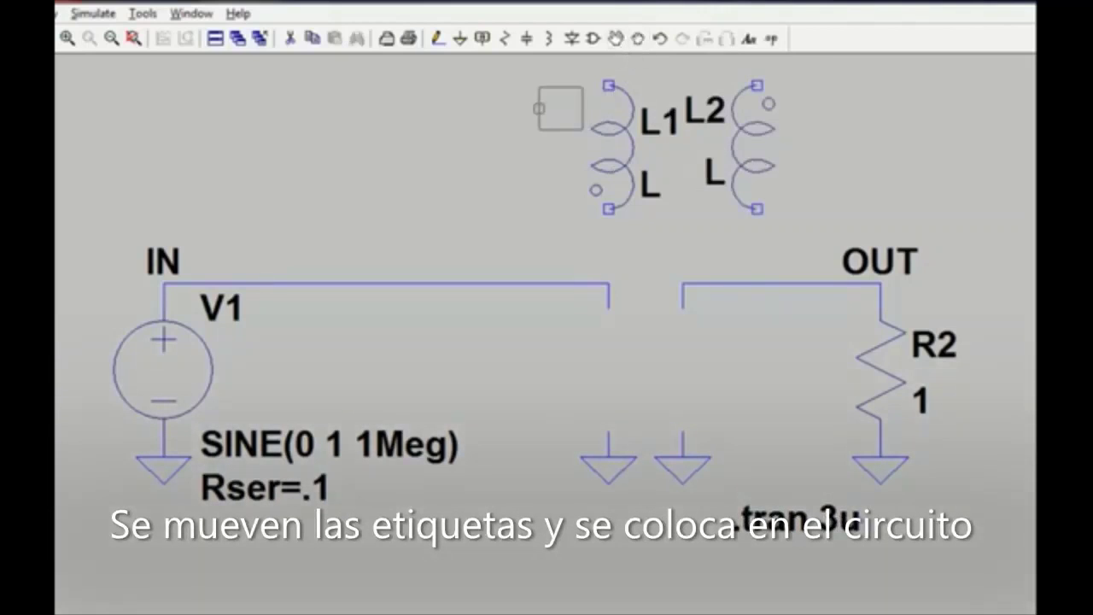
Move L1's name and value labels to its left and L2's to its right
click(561, 109)
click(567, 173)
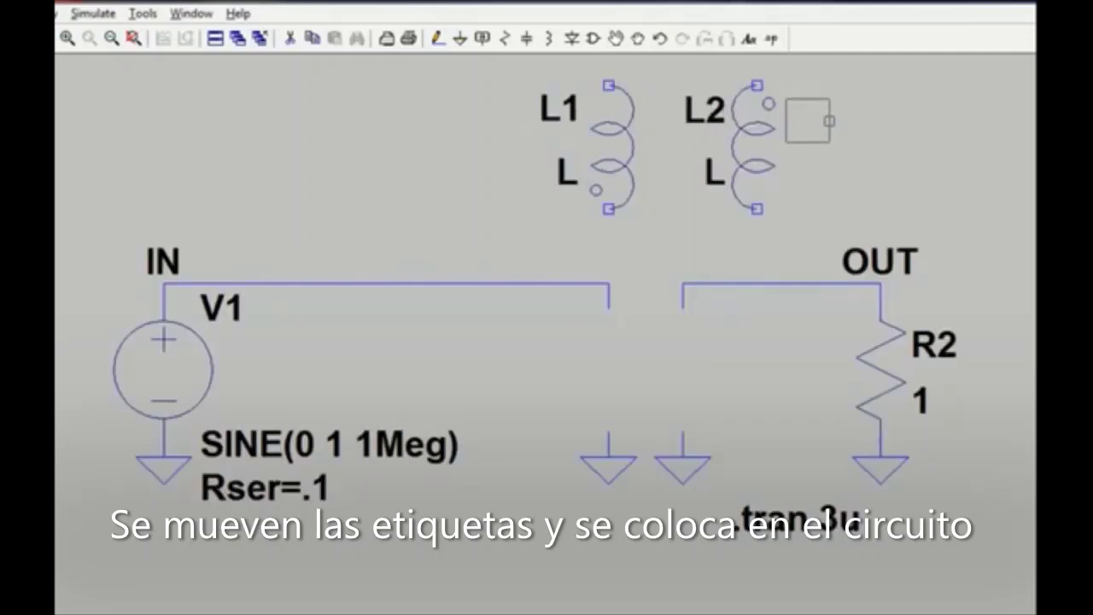
click(808, 107)
click(715, 171)
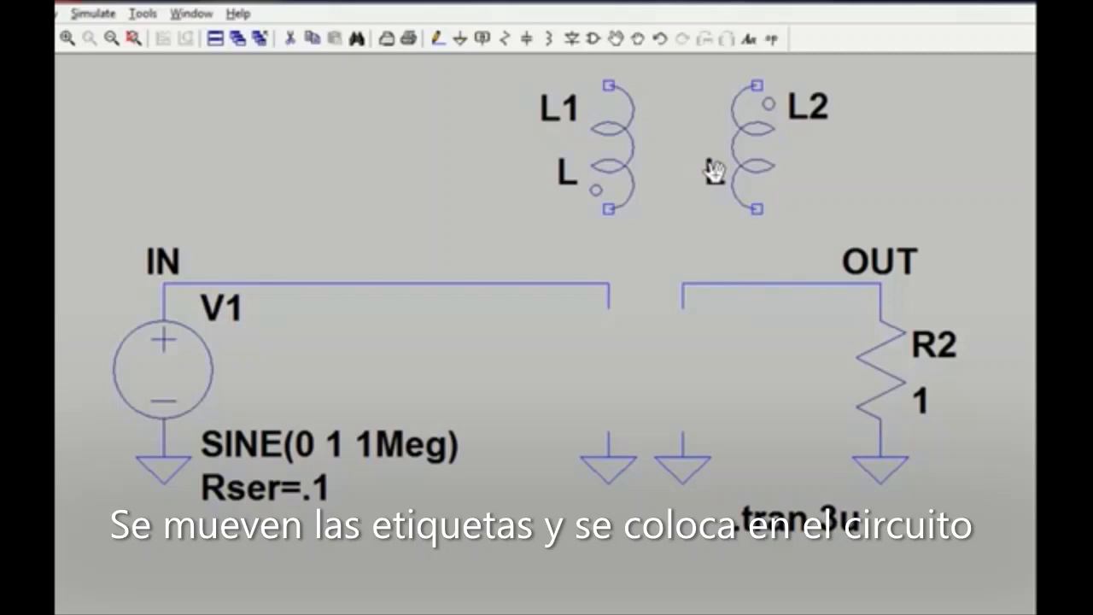
click(795, 176)
Move L1 onto the IN wire and L2 onto the OUT wire in the circuit gap
click(615, 147)
click(615, 345)
click(743, 164)
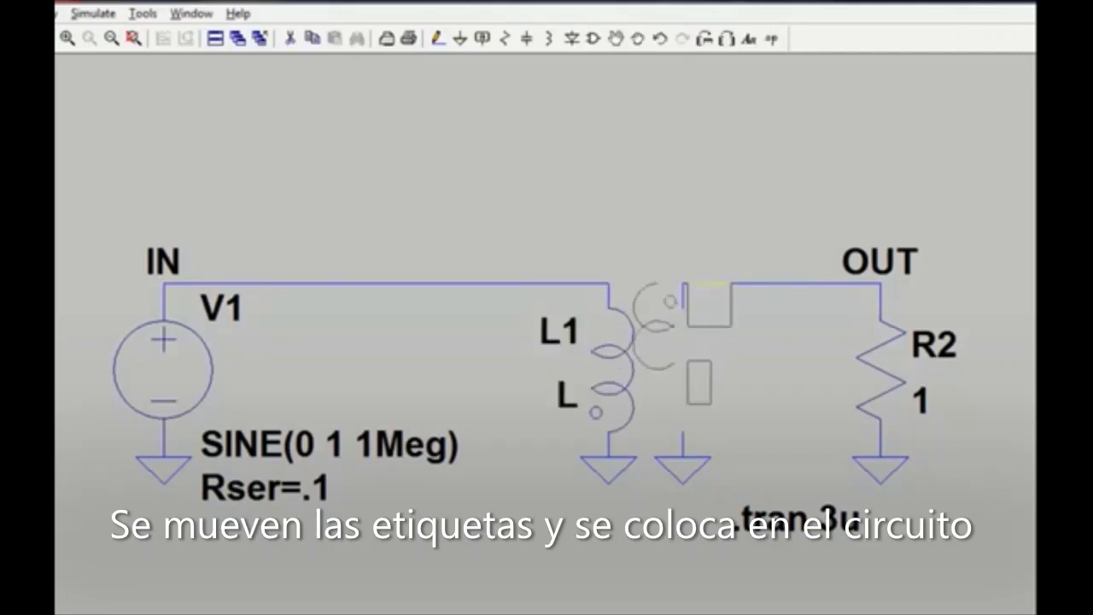
click(768, 352)
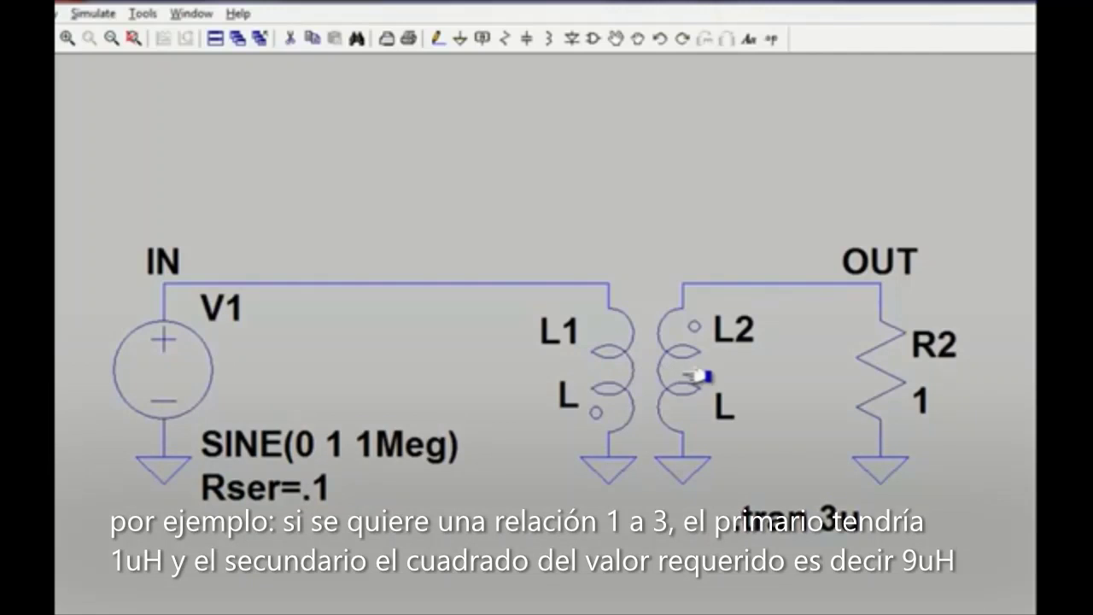
Set L1's inductance to 1u and L2's inductance to 9u
right_click(632, 386)
text(1u)
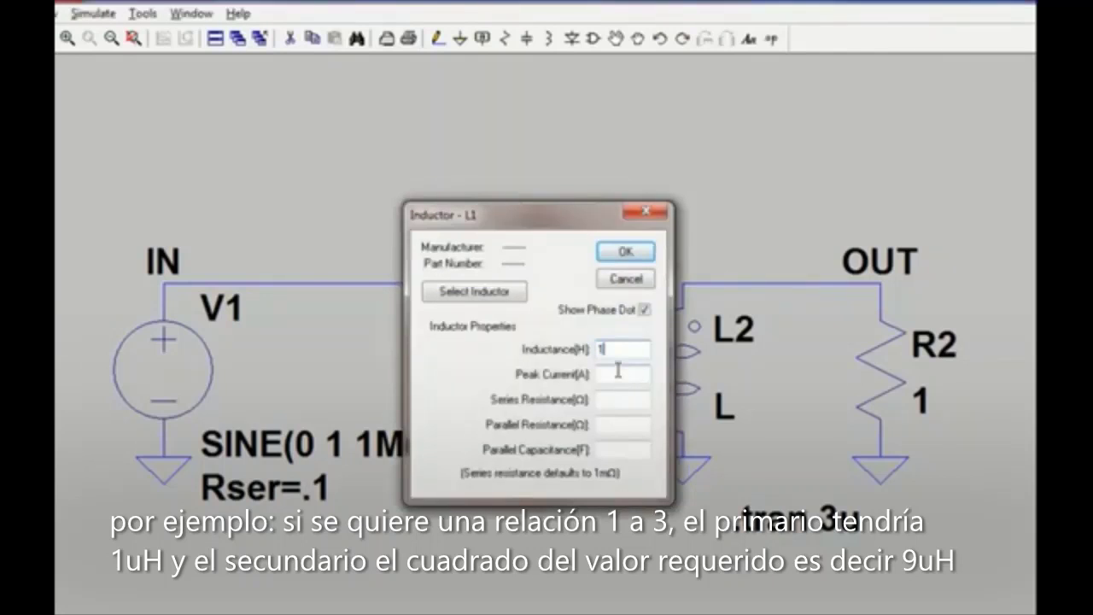
click(626, 252)
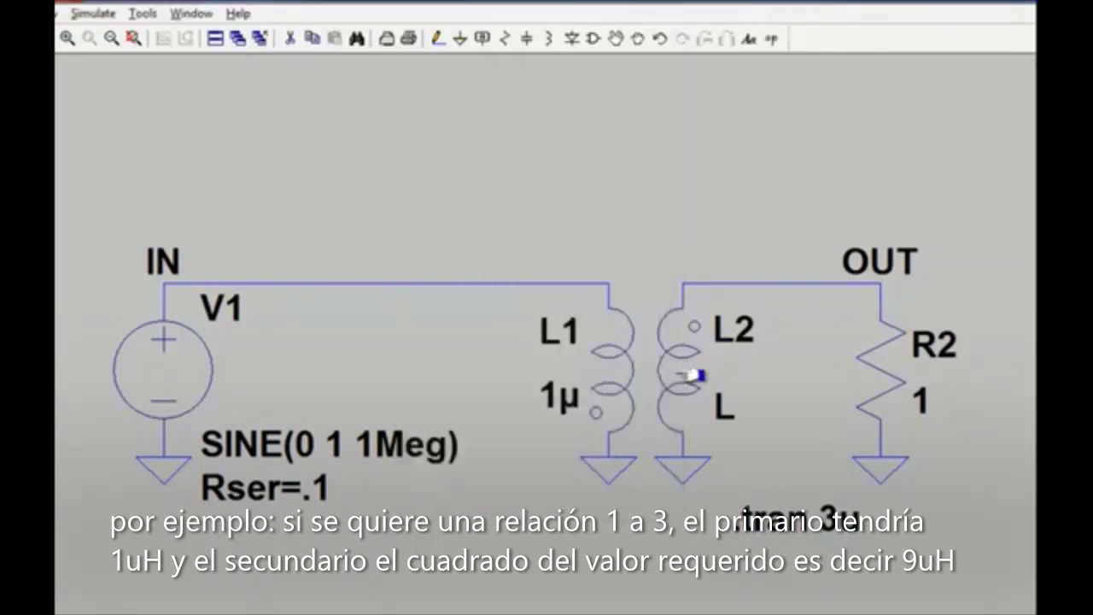
right_click(673, 382)
text(9u)
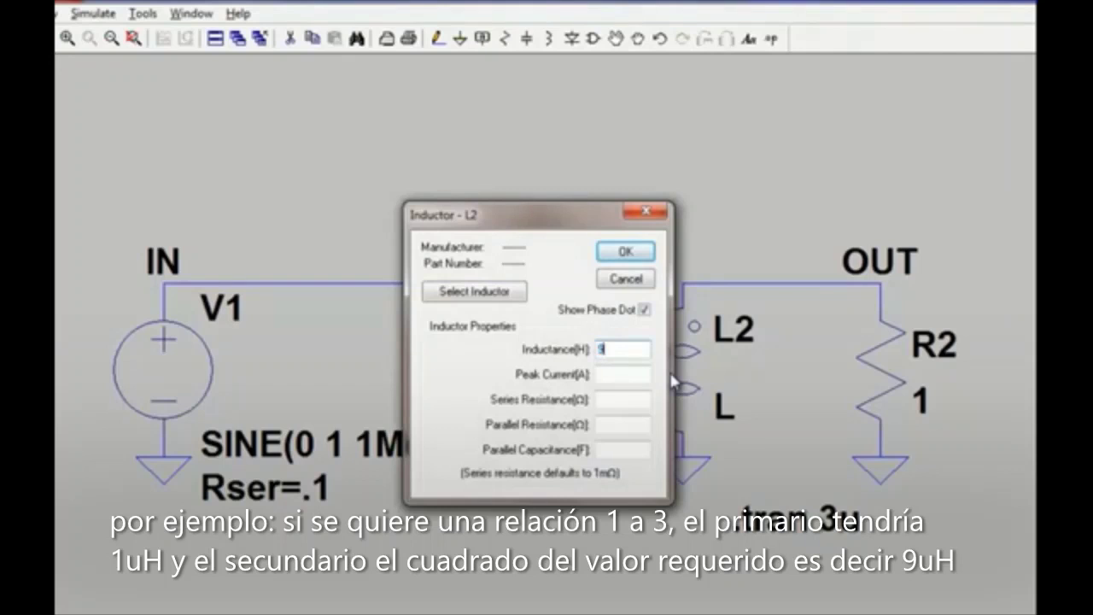
click(624, 252)
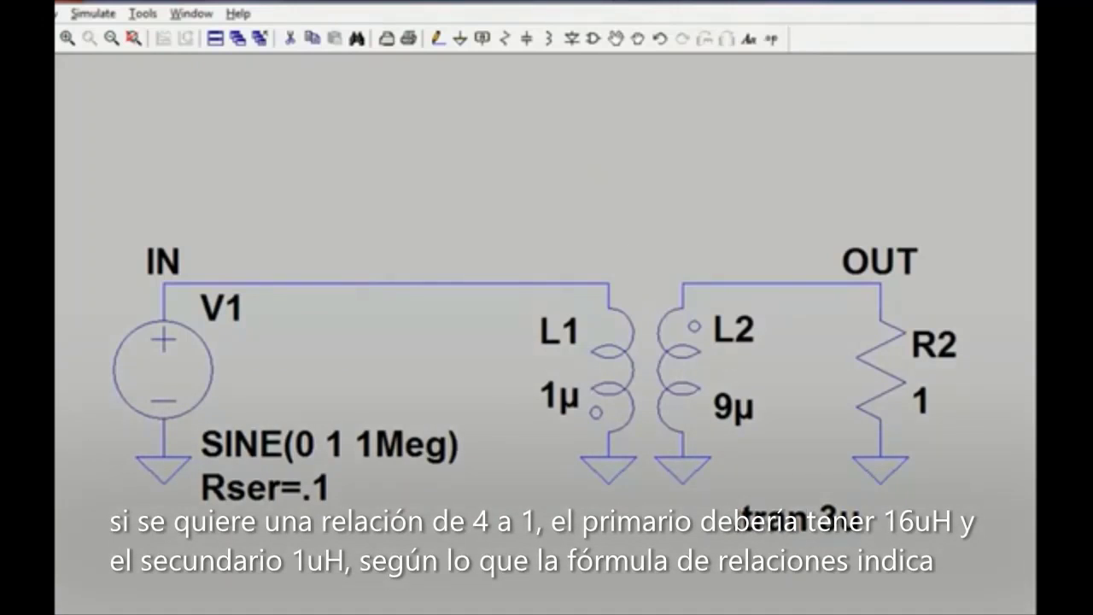
Change L1's inductance to 16u and L2's inductance to 1u
right_click(626, 369)
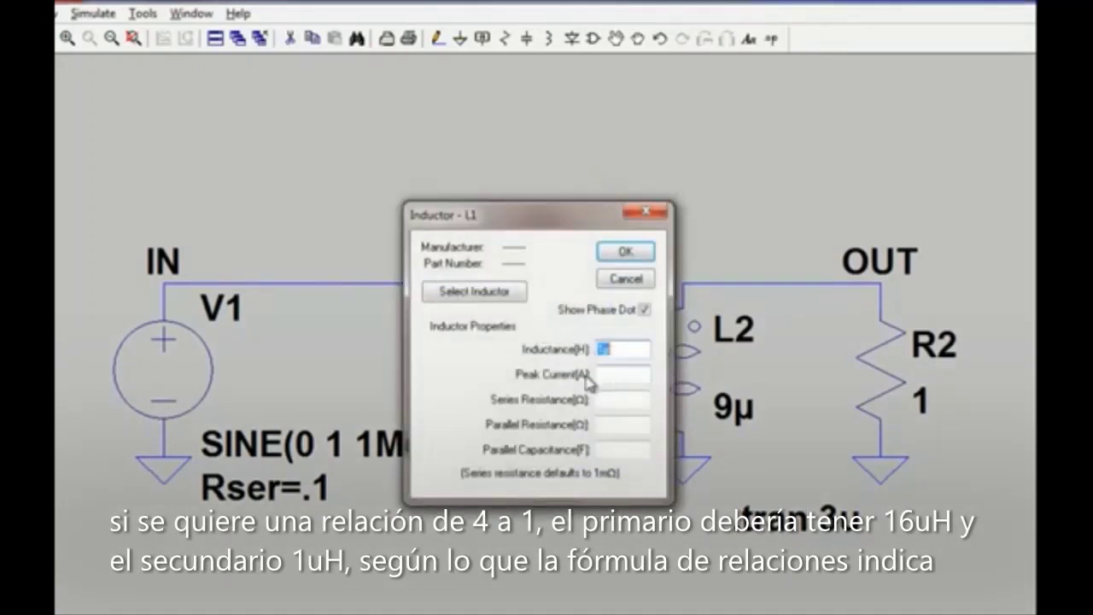
text(16)
text(u)
click(626, 251)
right_click(696, 393)
text(1u)
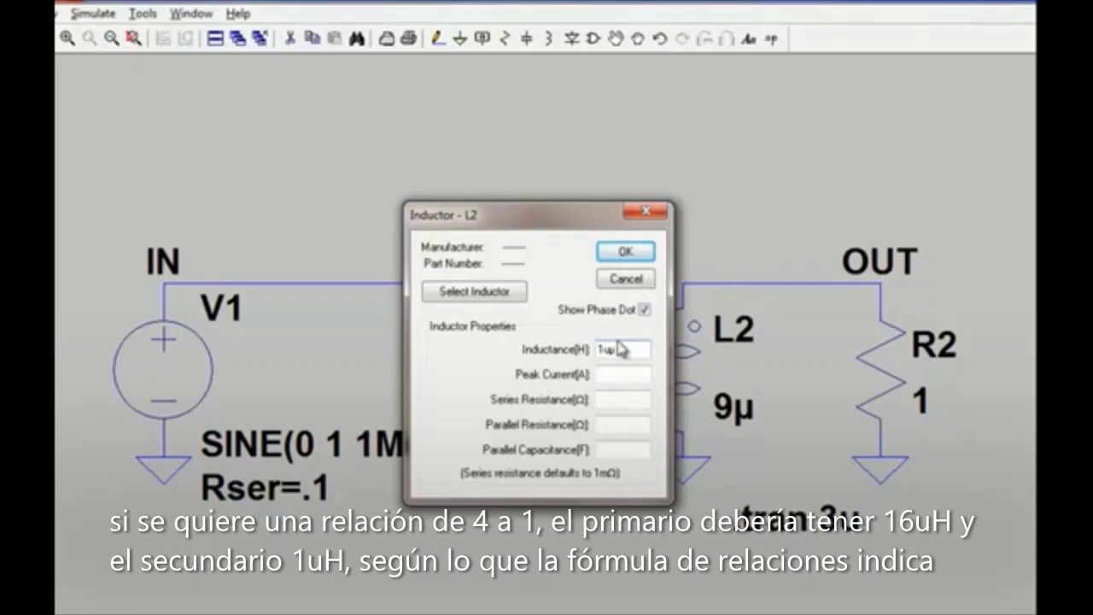
click(626, 251)
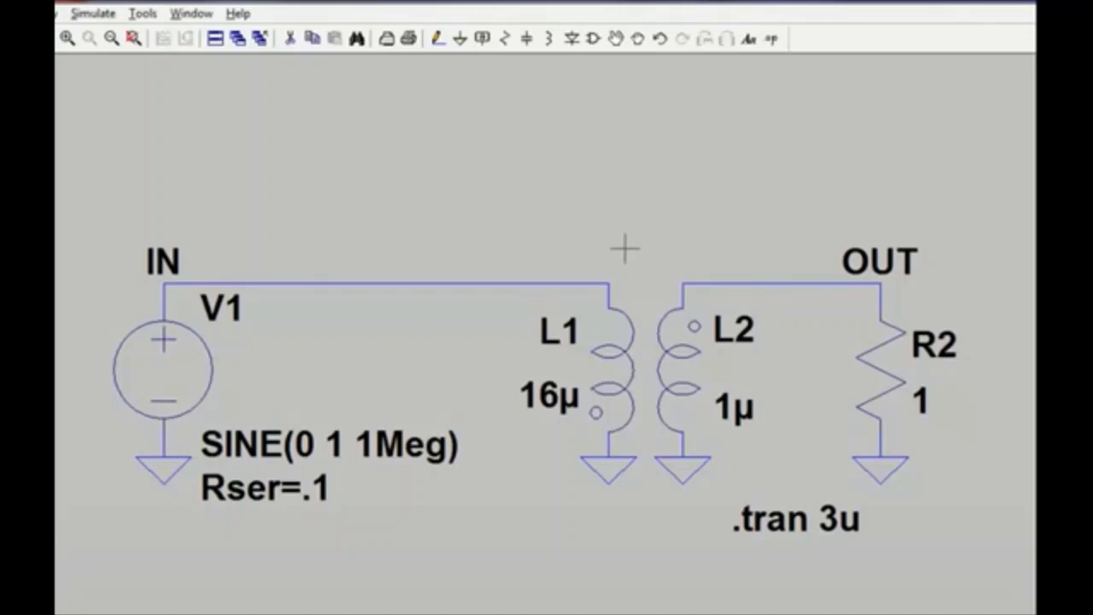
Undo both inductance edits, returning L1 to 1µ and L2 to 9µ
click(660, 39)
click(660, 39)
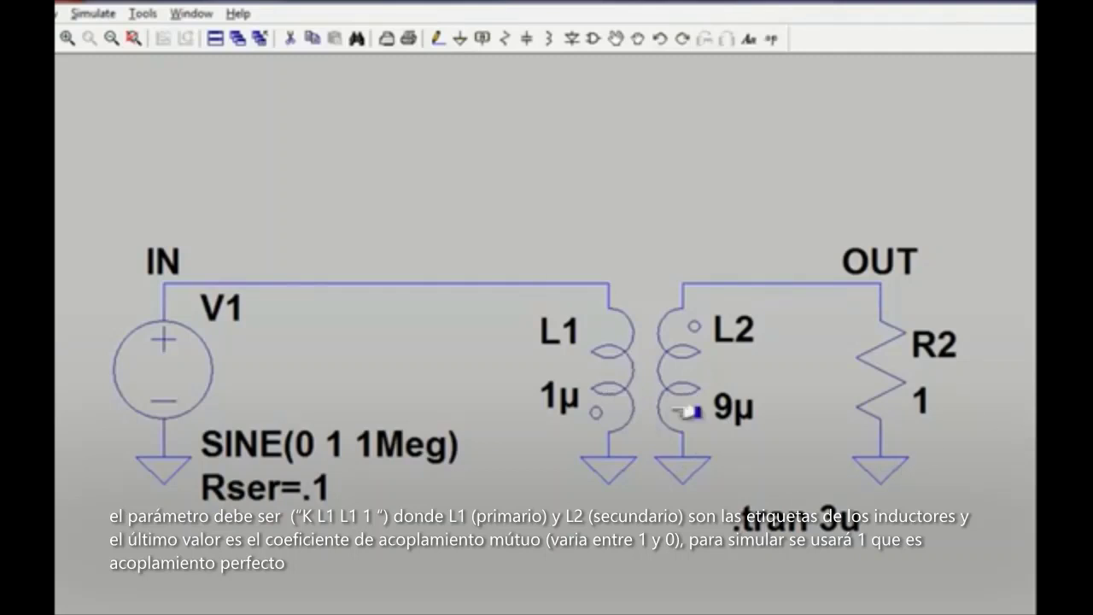
Add the SPICE directive 'K L1 L2 1' above the inductors
click(774, 43)
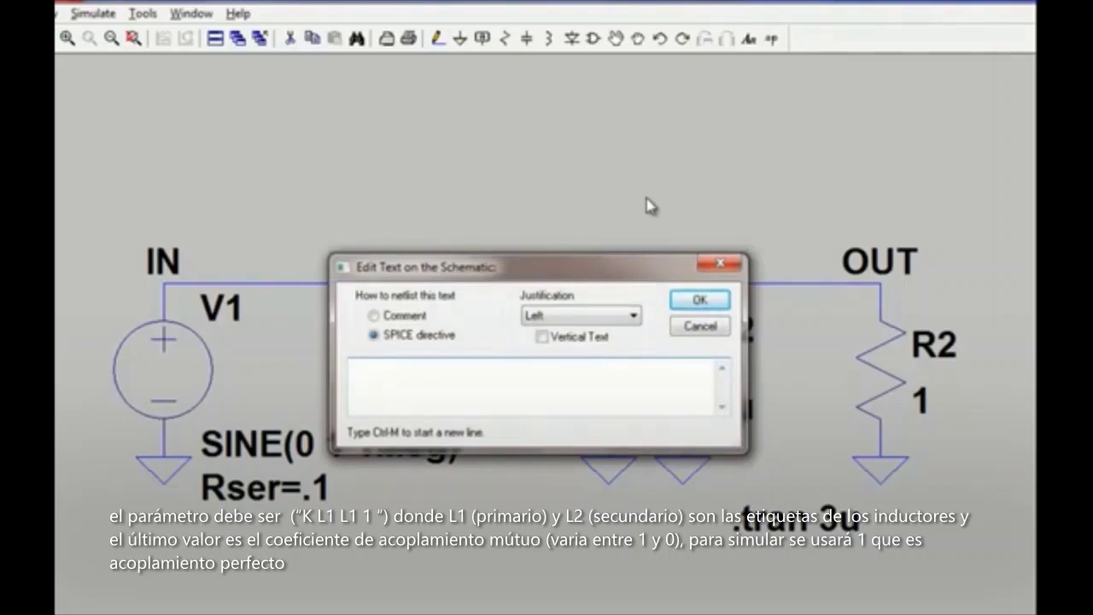
text(K L1 L2)
text(1)
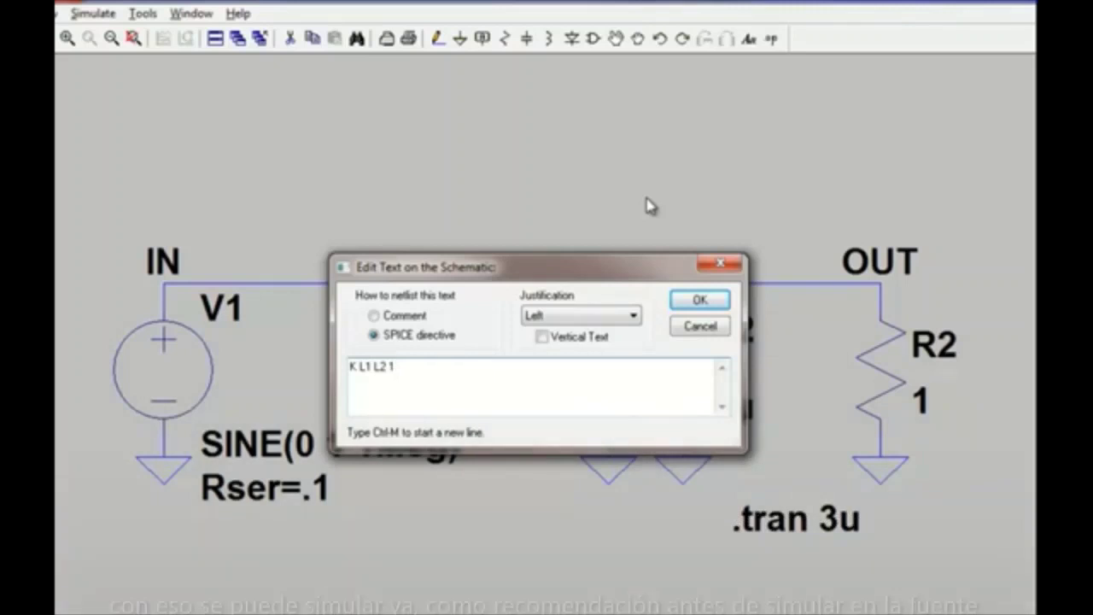
click(698, 300)
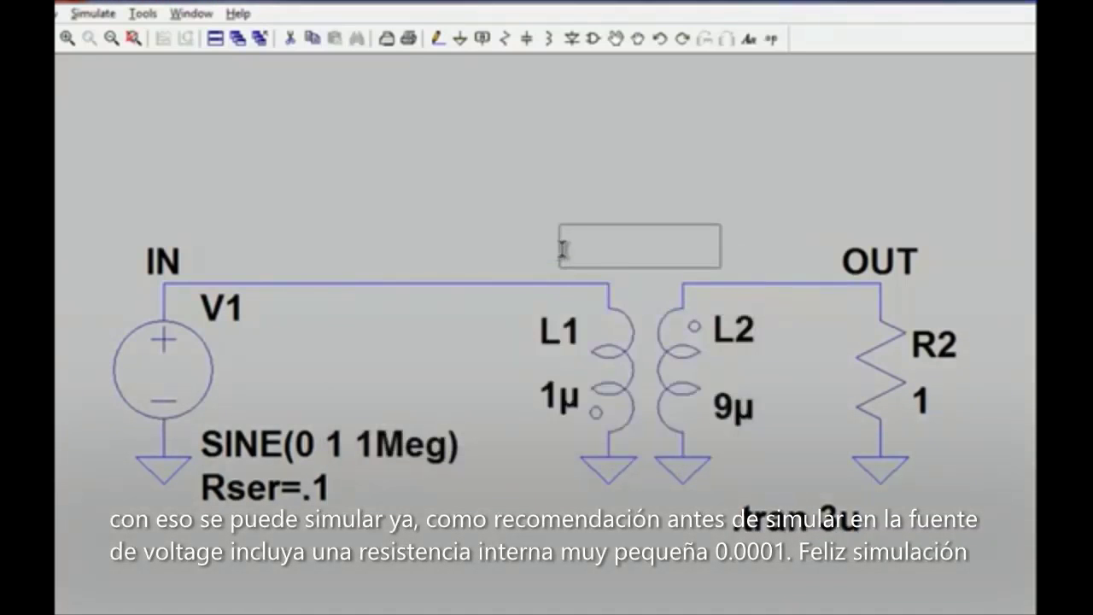
click(565, 254)
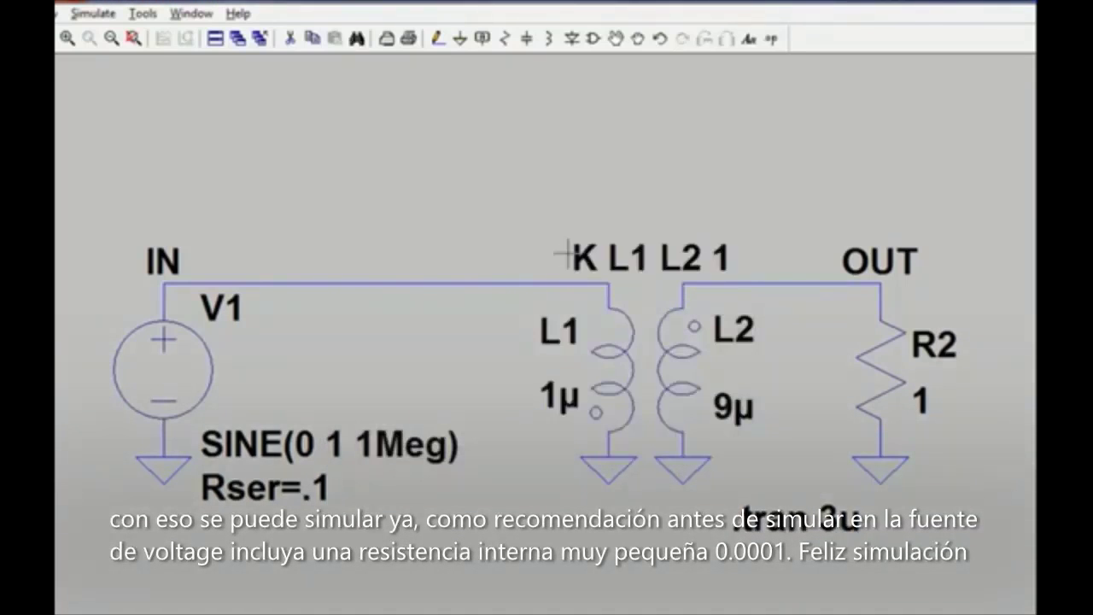